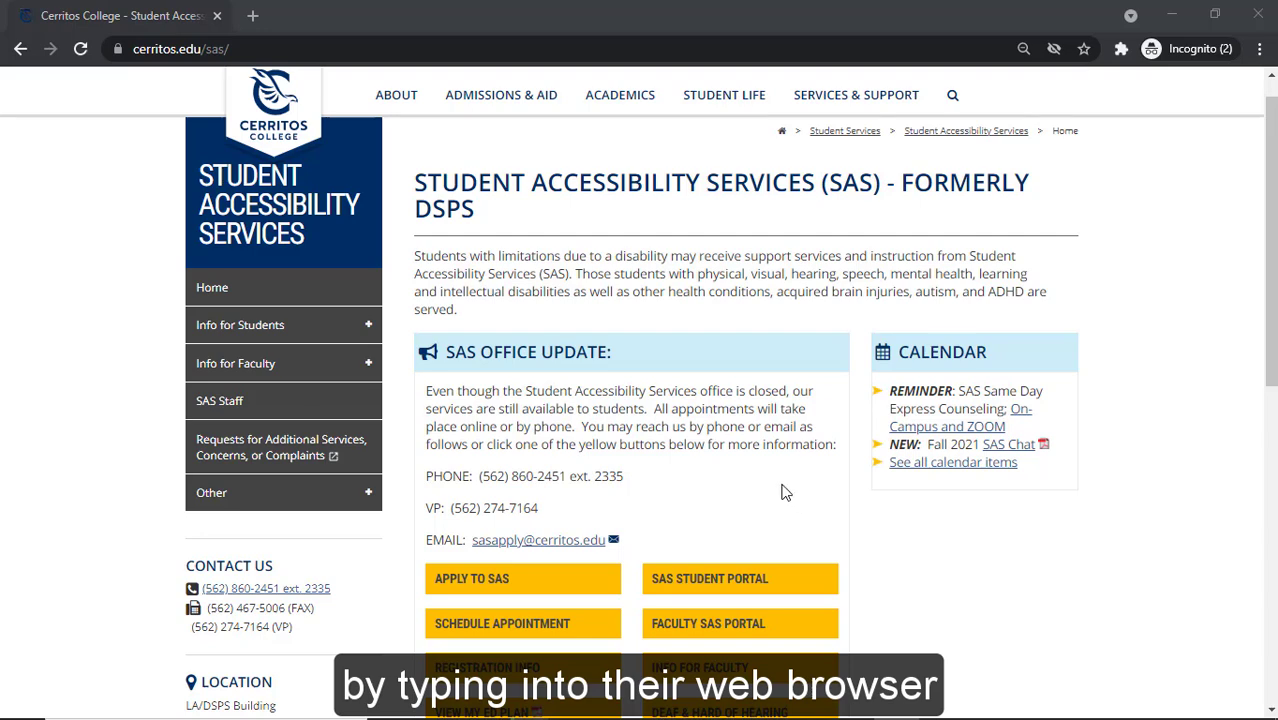
# Go from the cerritos.edu/sas/ page to the Faculty SAS Portal's Instructor Information page
pyautogui.click(250, 45)
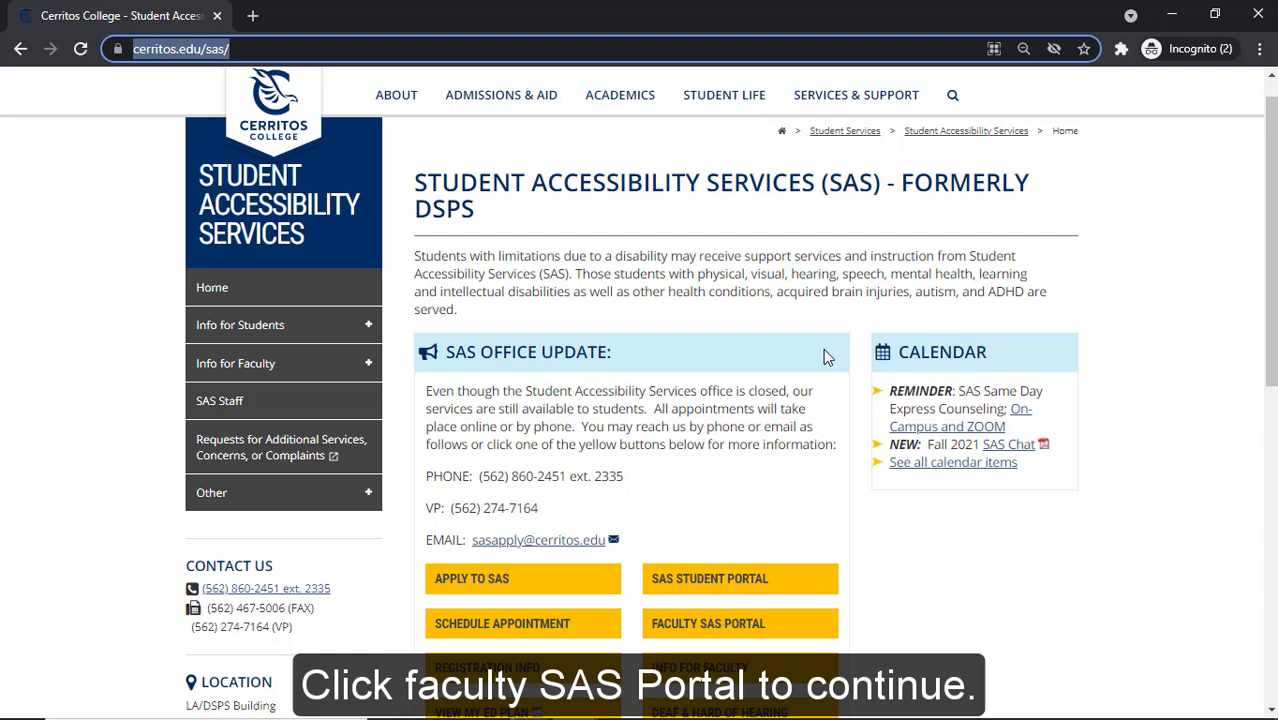
pyautogui.click(777, 625)
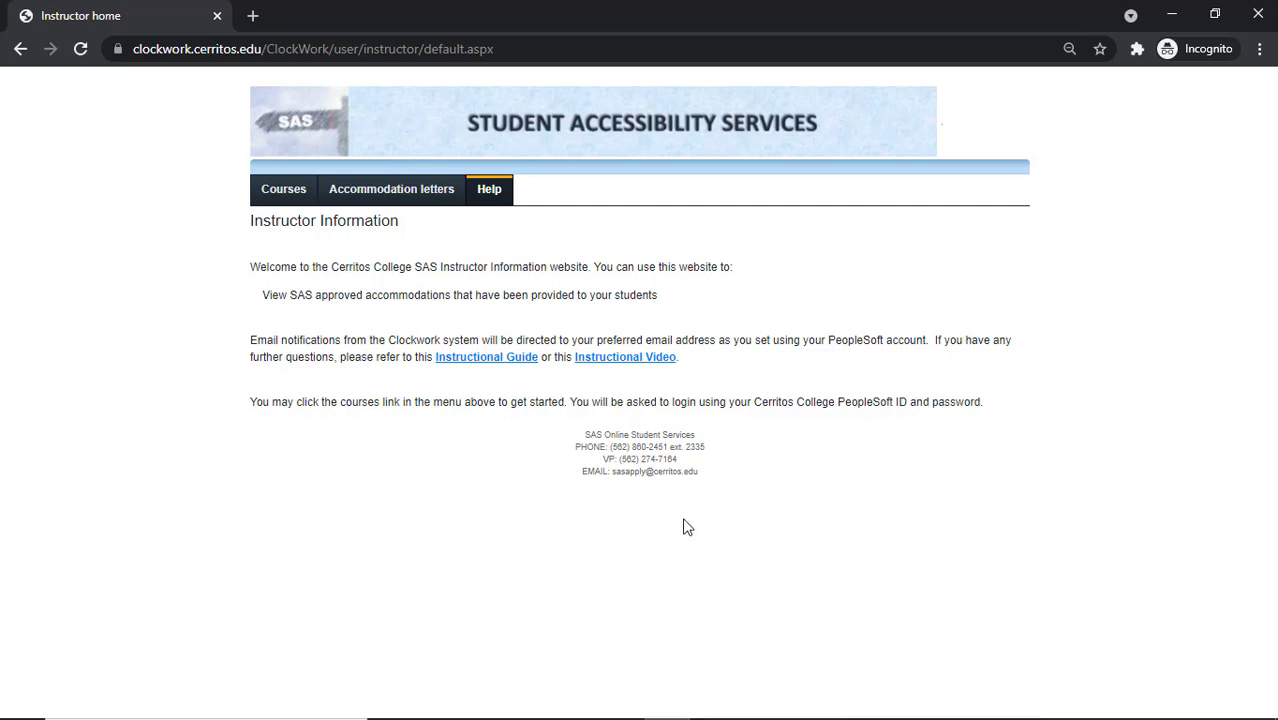
# Open the Courses tab to bring up the Instructor Log In page
pyautogui.click(293, 200)
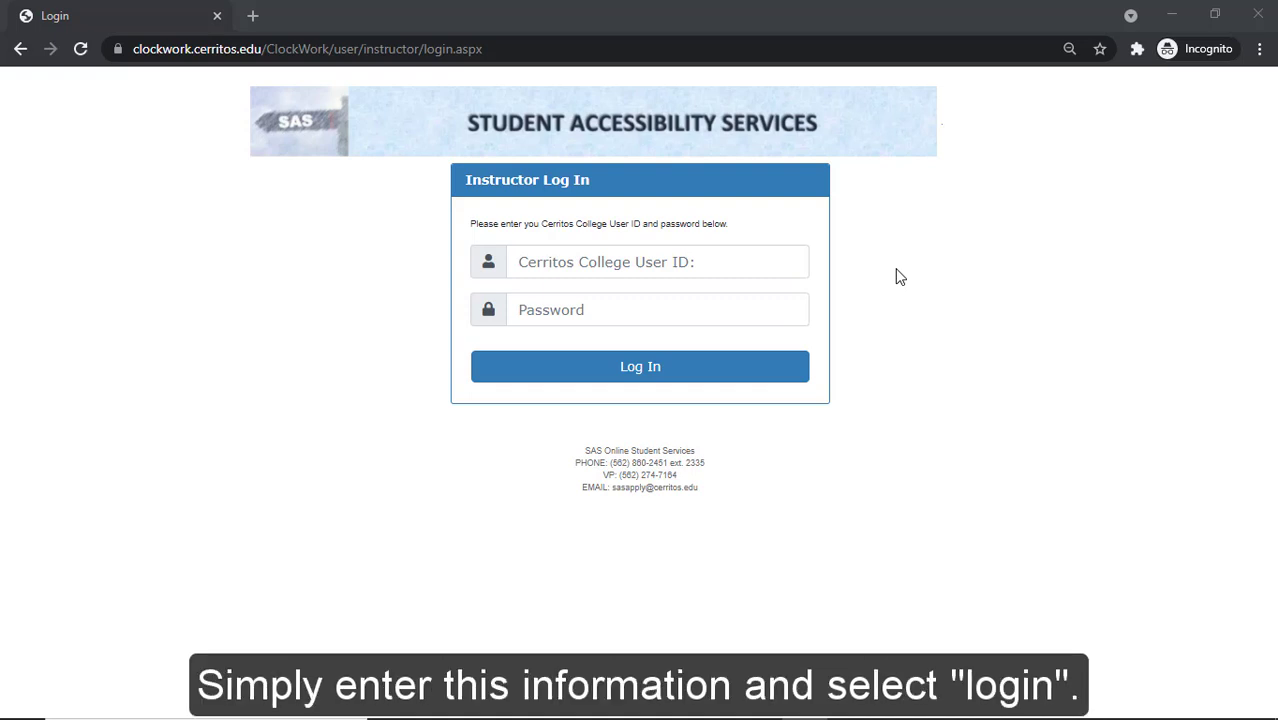
# Log in with the college user ID and password to reach the Fall 2021 course list
pyautogui.click(676, 251)
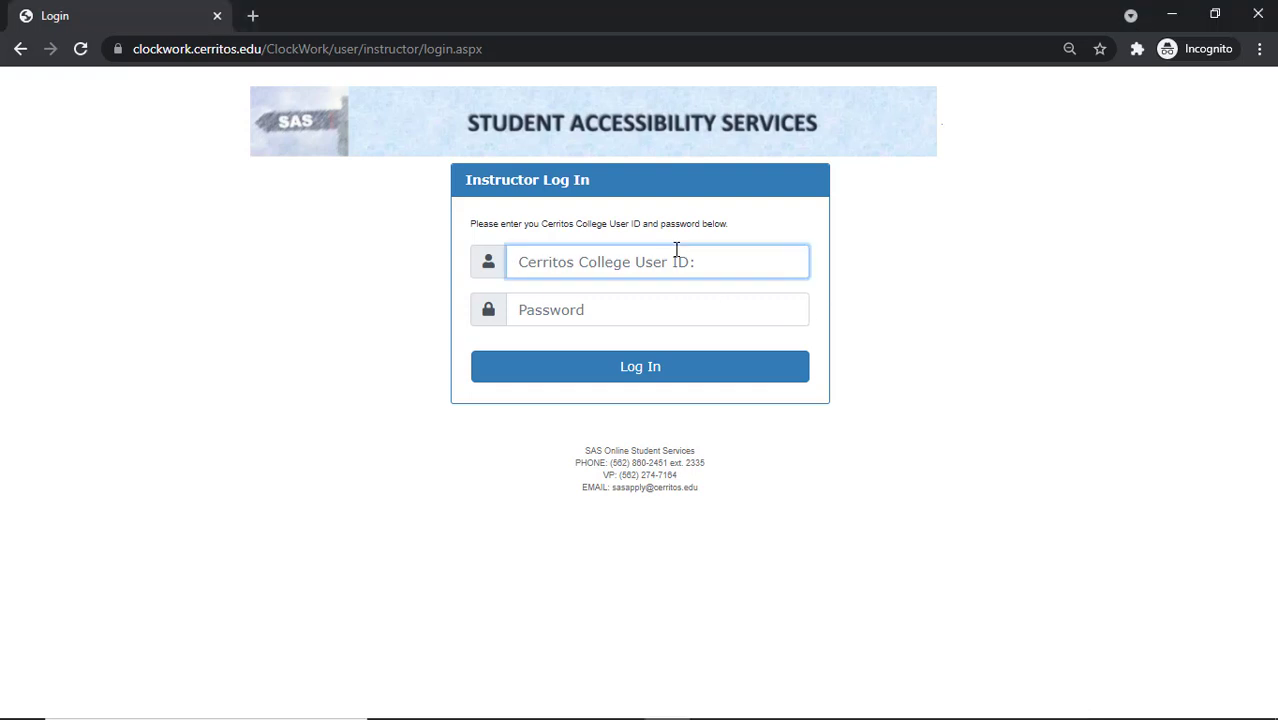
pyautogui.write('TEST')
pyautogui.press('Tab')
pyautogui.write('••••••••••••')
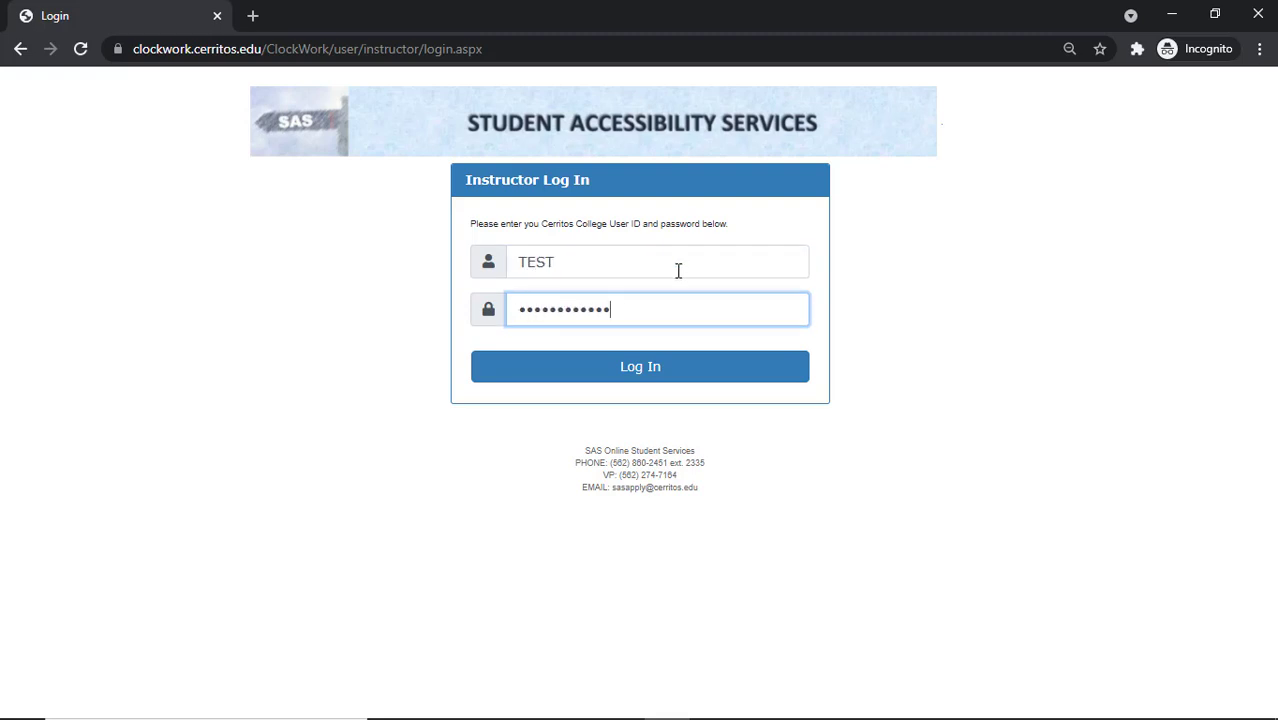
pyautogui.click(677, 372)
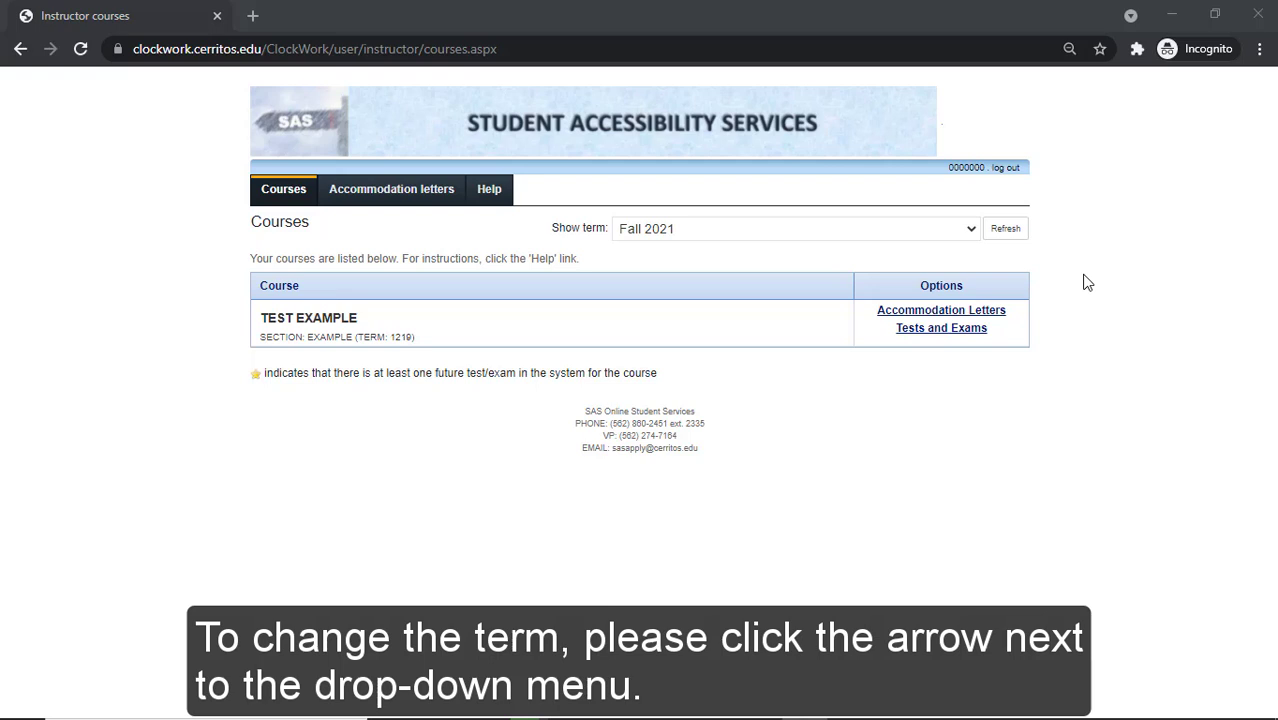
# Keep the term on Fall 2021 and open Tests and Exams for TEST EXAMPLE
pyautogui.click(968, 229)
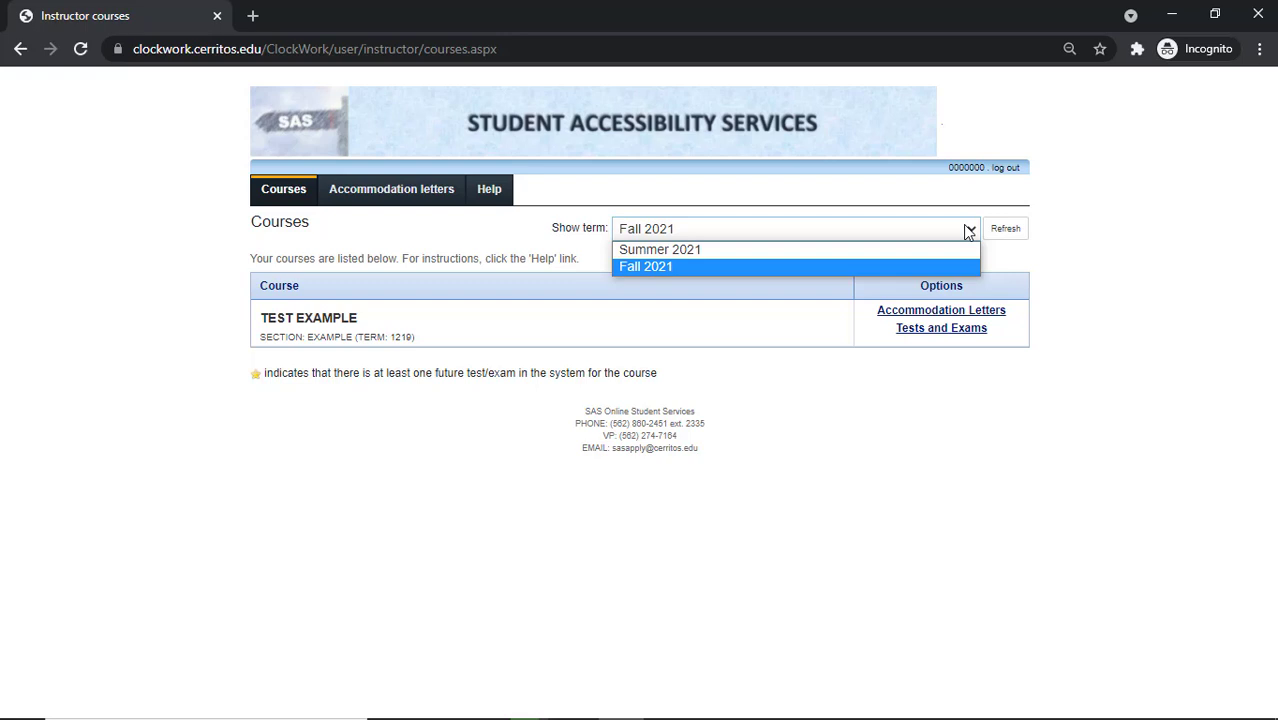
pyautogui.click(968, 231)
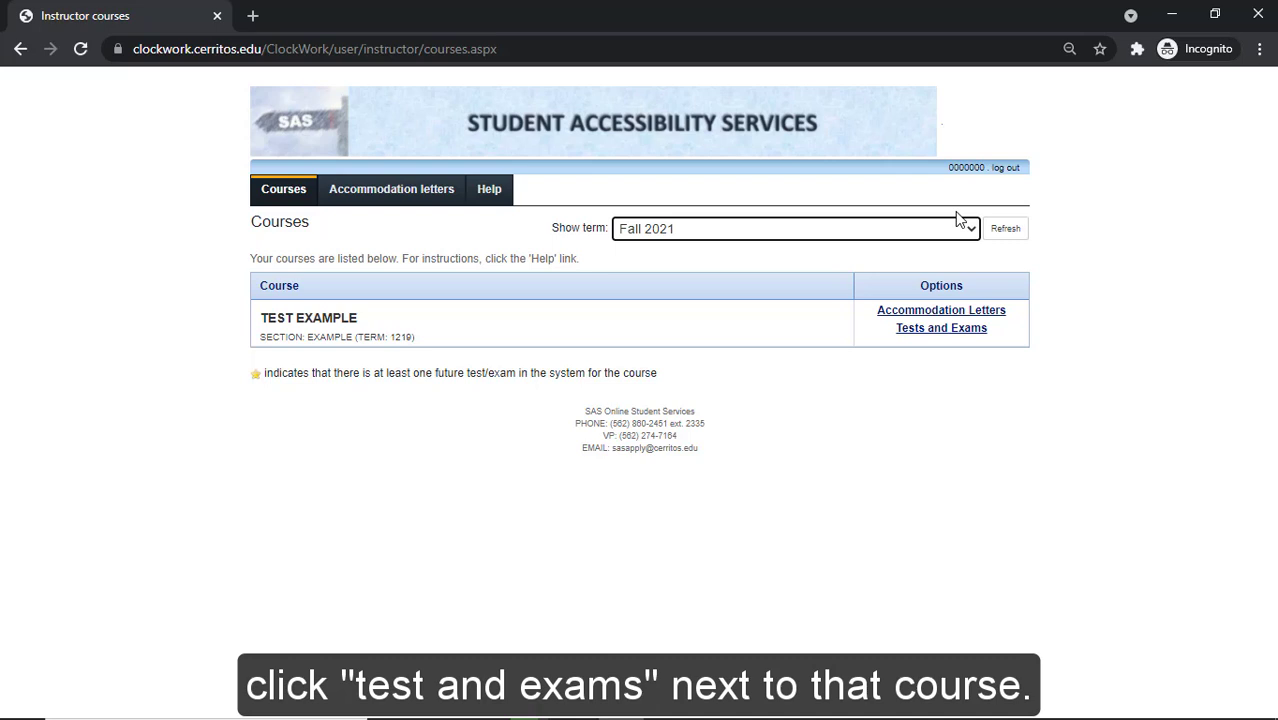
pyautogui.click(941, 328)
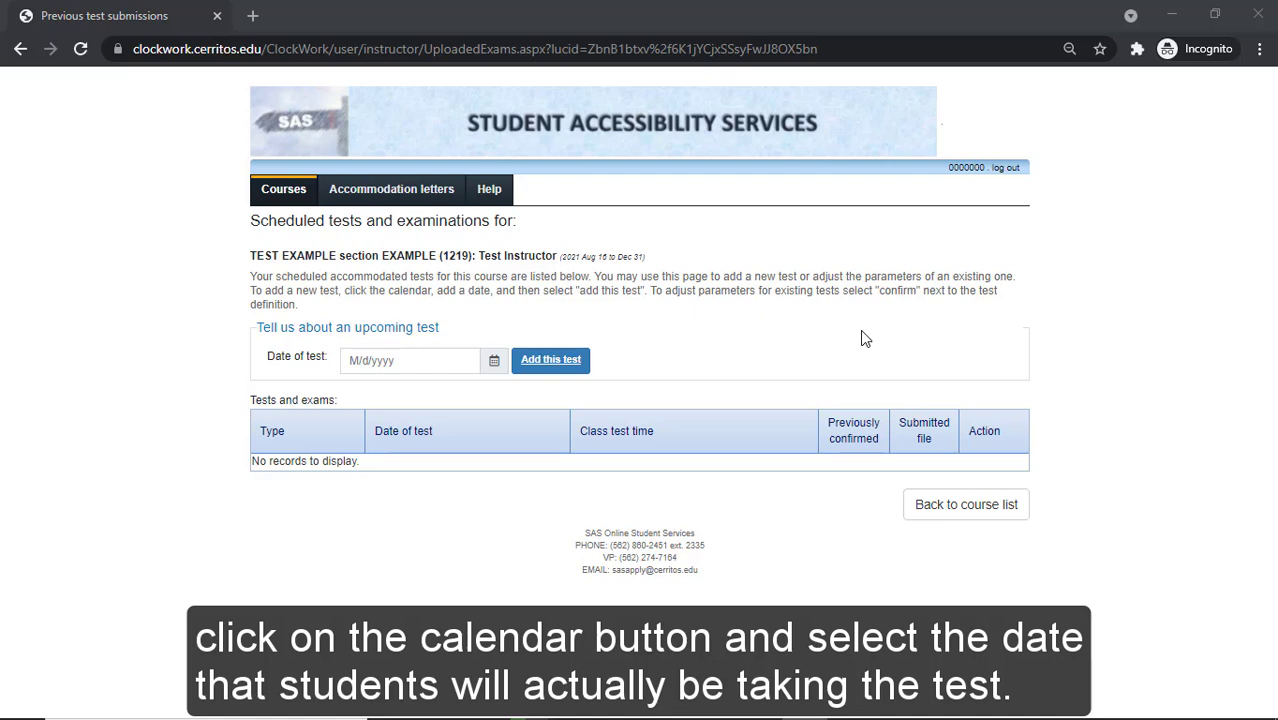
# Add a new TEST EXAMPLE test dated August 31, 2021 using the calendar
pyautogui.click(493, 362)
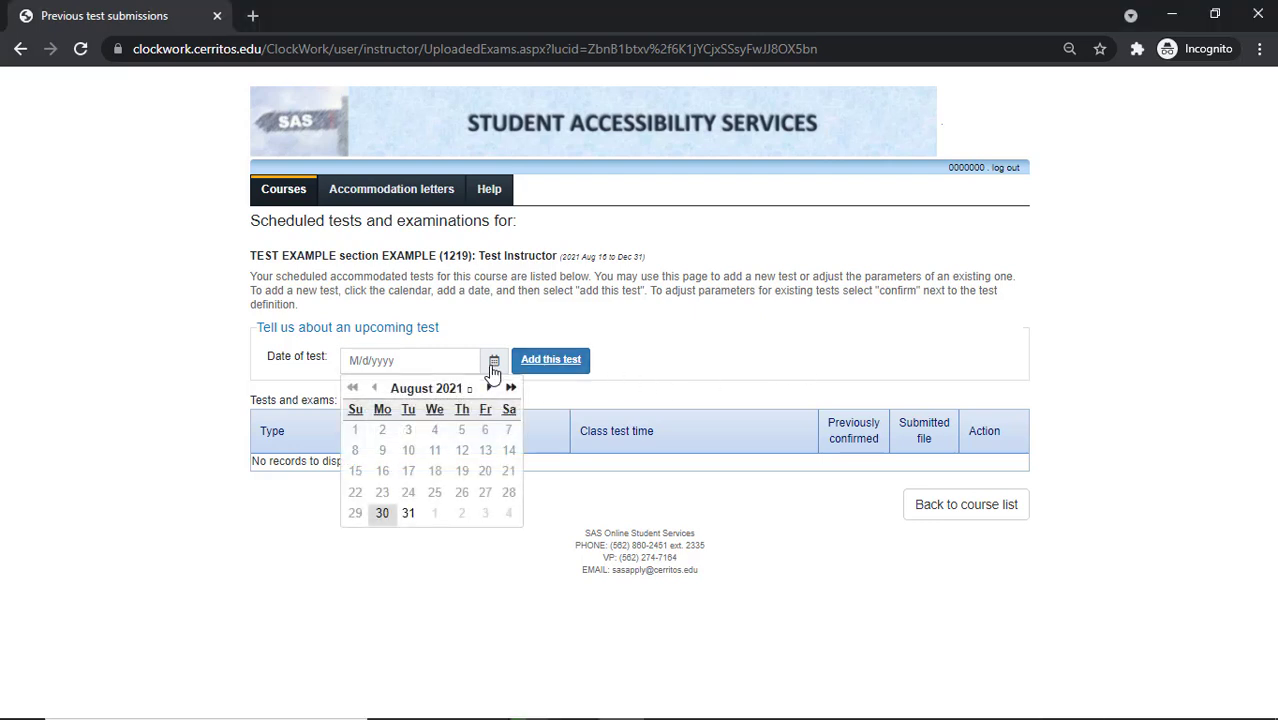
pyautogui.click(408, 514)
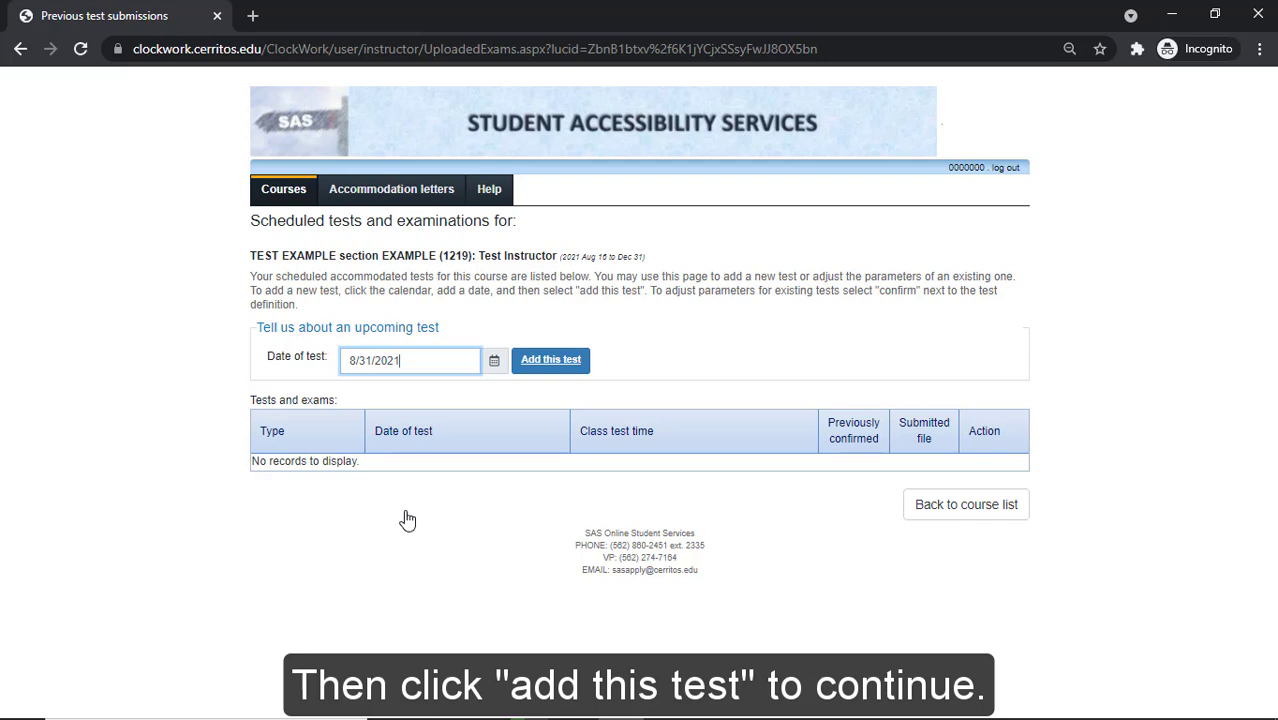
pyautogui.click(555, 365)
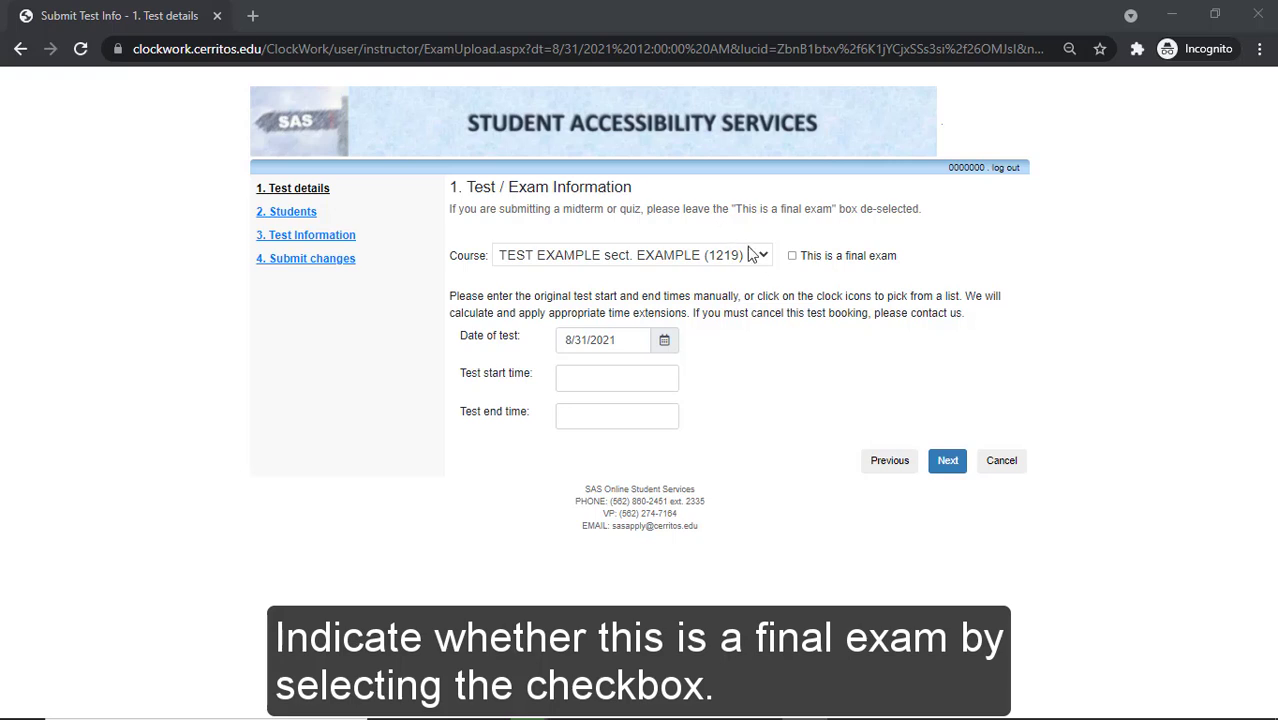
# Mark the test as a final exam from 8:00am to 10:00am and save the details
pyautogui.click(792, 256)
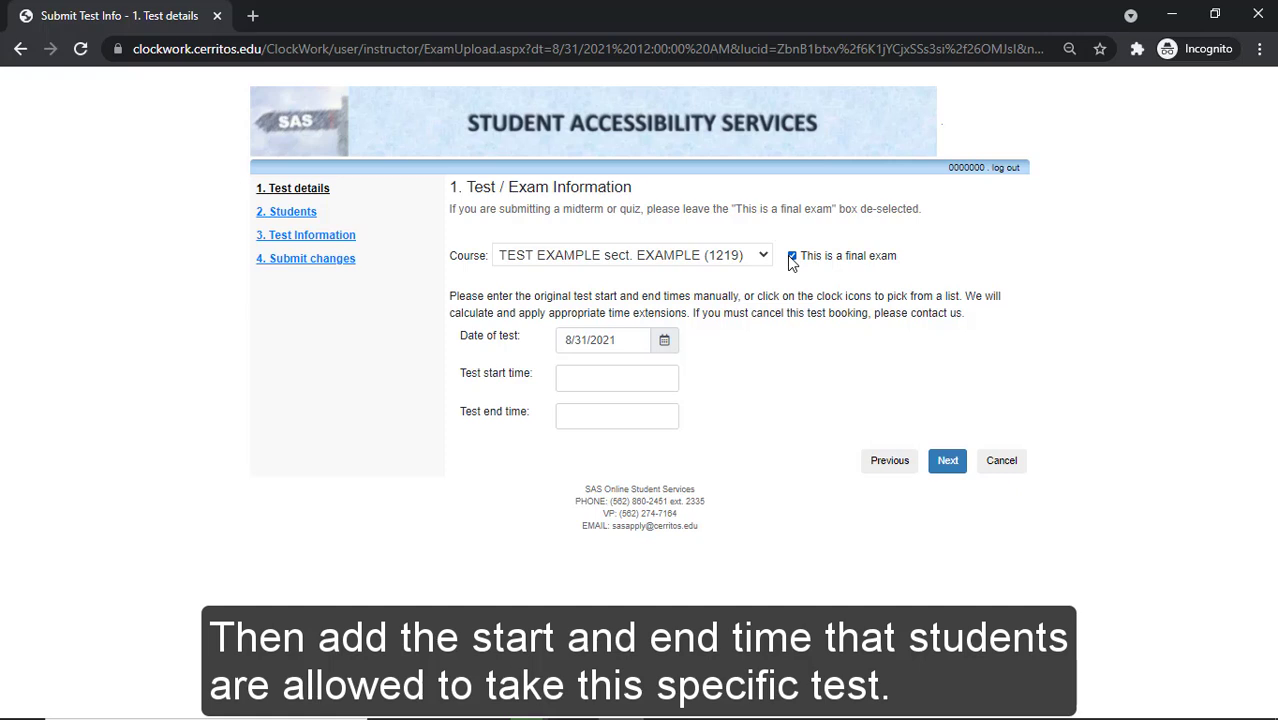
pyautogui.click(658, 376)
pyautogui.click(600, 425)
pyautogui.click(600, 416)
pyautogui.scroll(-5, 582, 490)
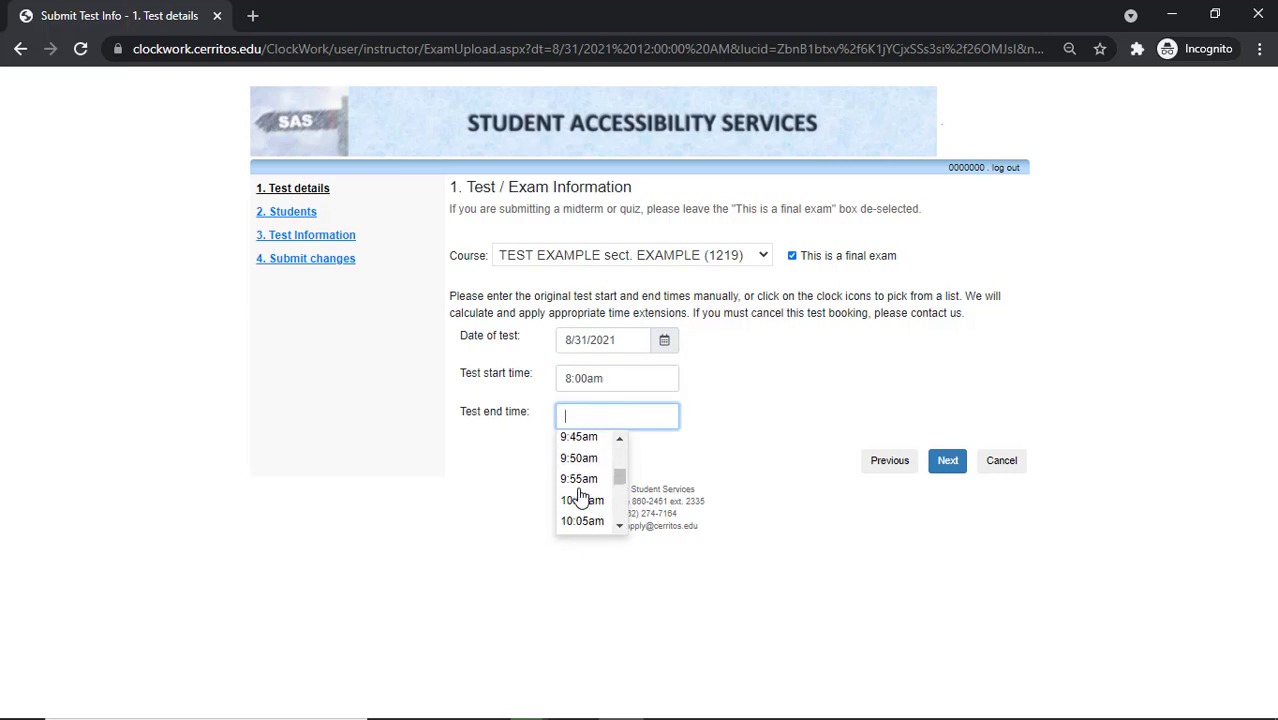
pyautogui.click(582, 500)
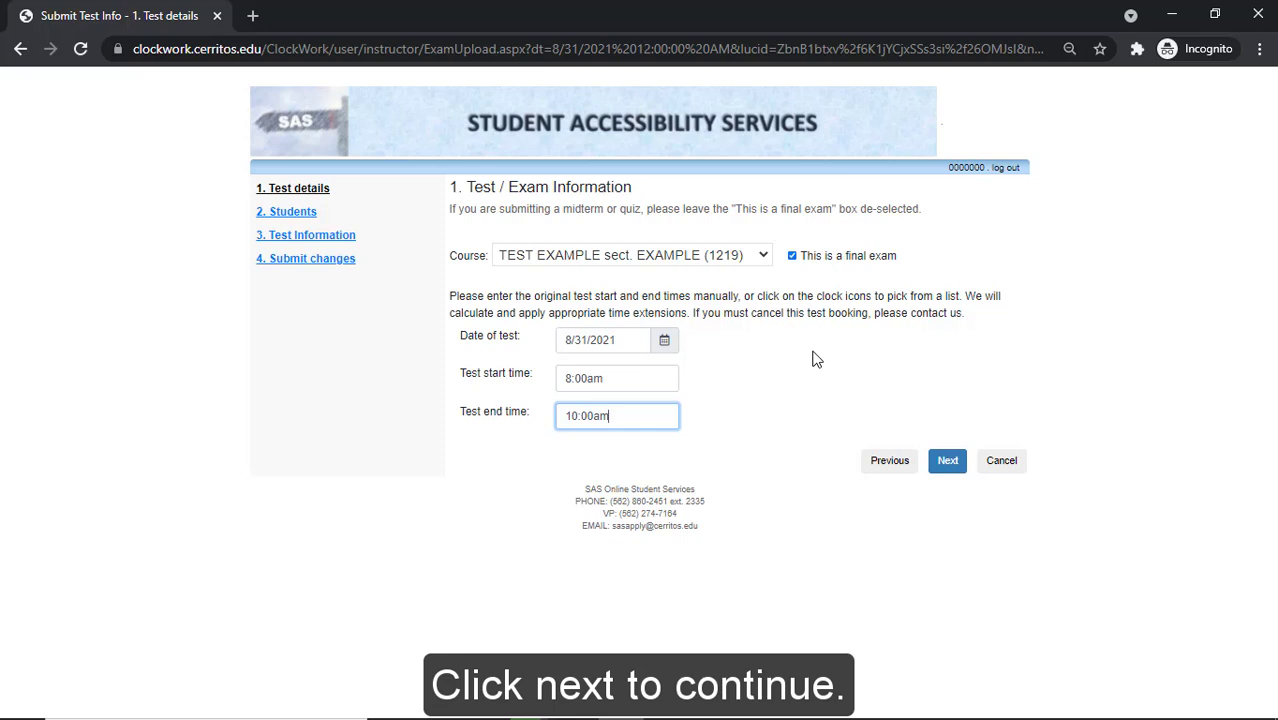
pyautogui.click(951, 465)
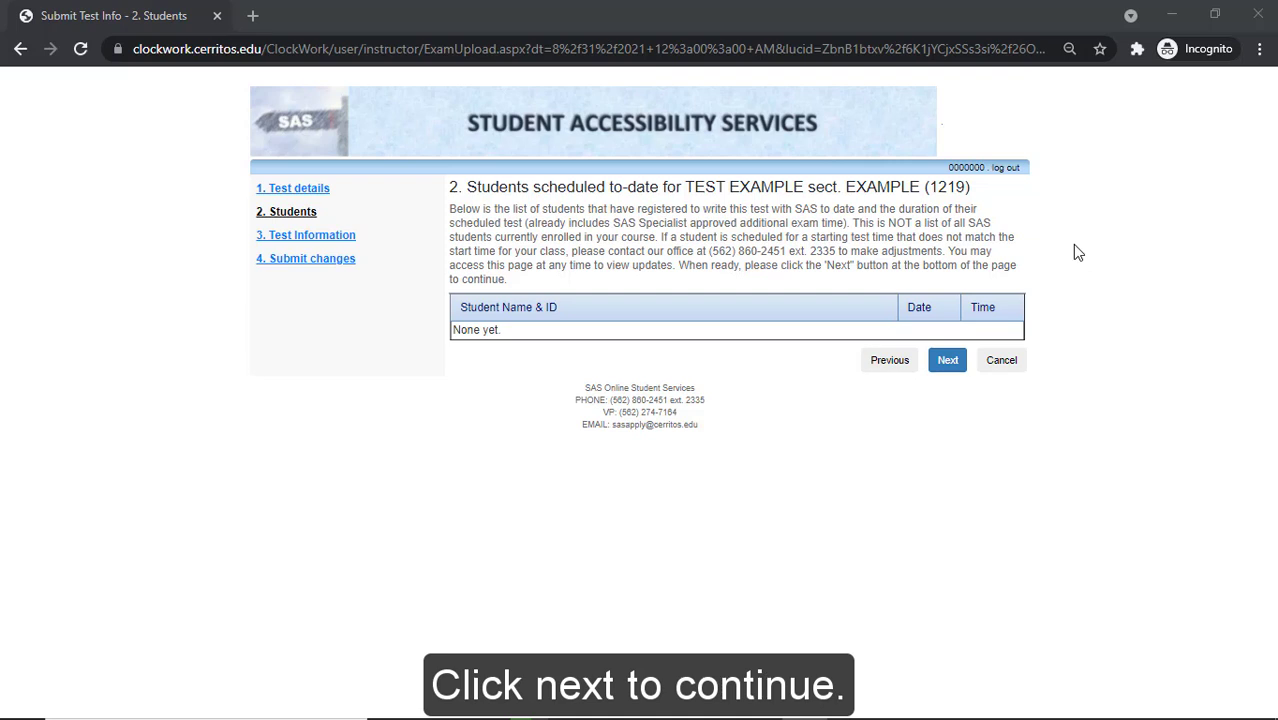
# Continue past the empty student list to the Test Information step
pyautogui.click(947, 361)
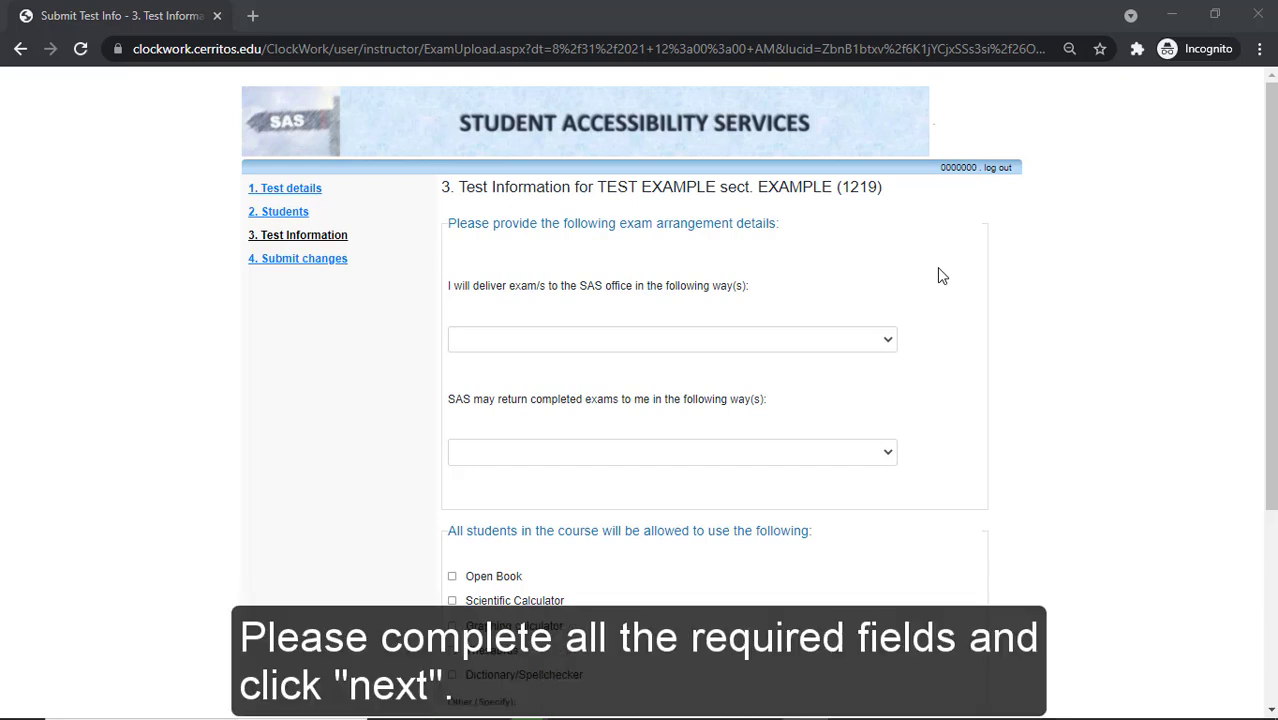
# Choose upload delivery and sealed-envelope return, allow open book and thesaurus, and continue
pyautogui.click(882, 342)
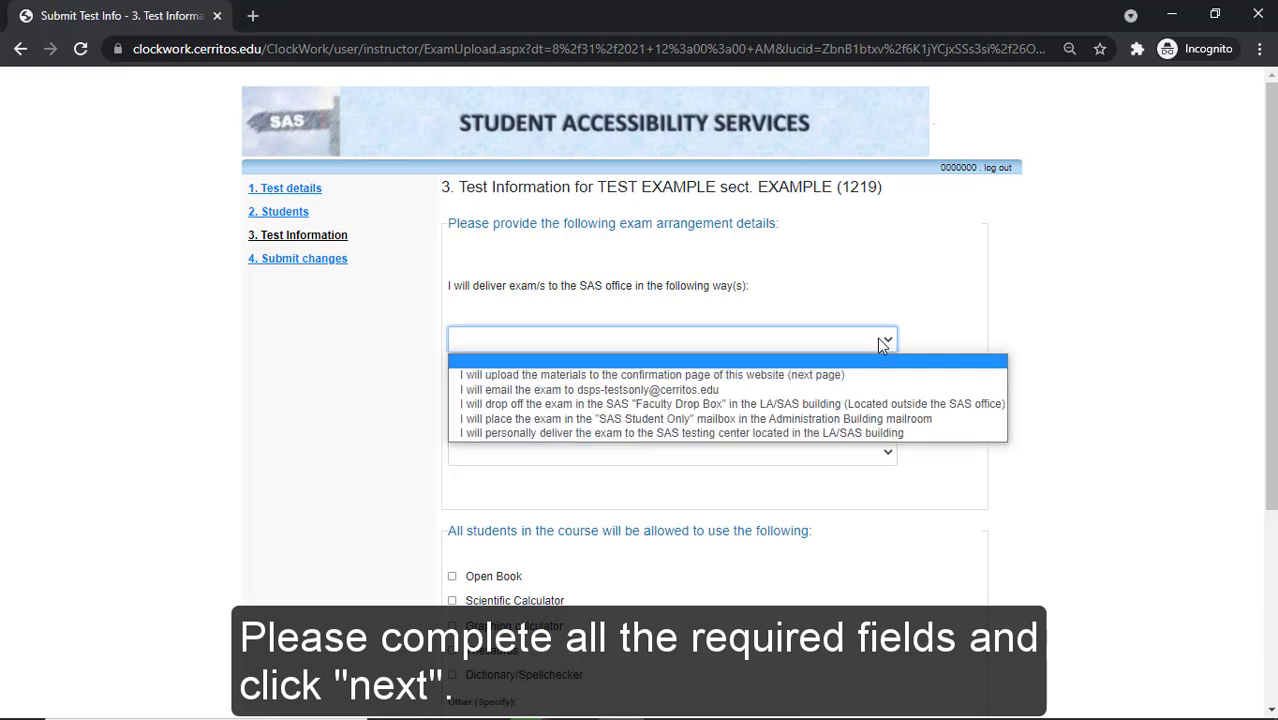
pyautogui.click(795, 378)
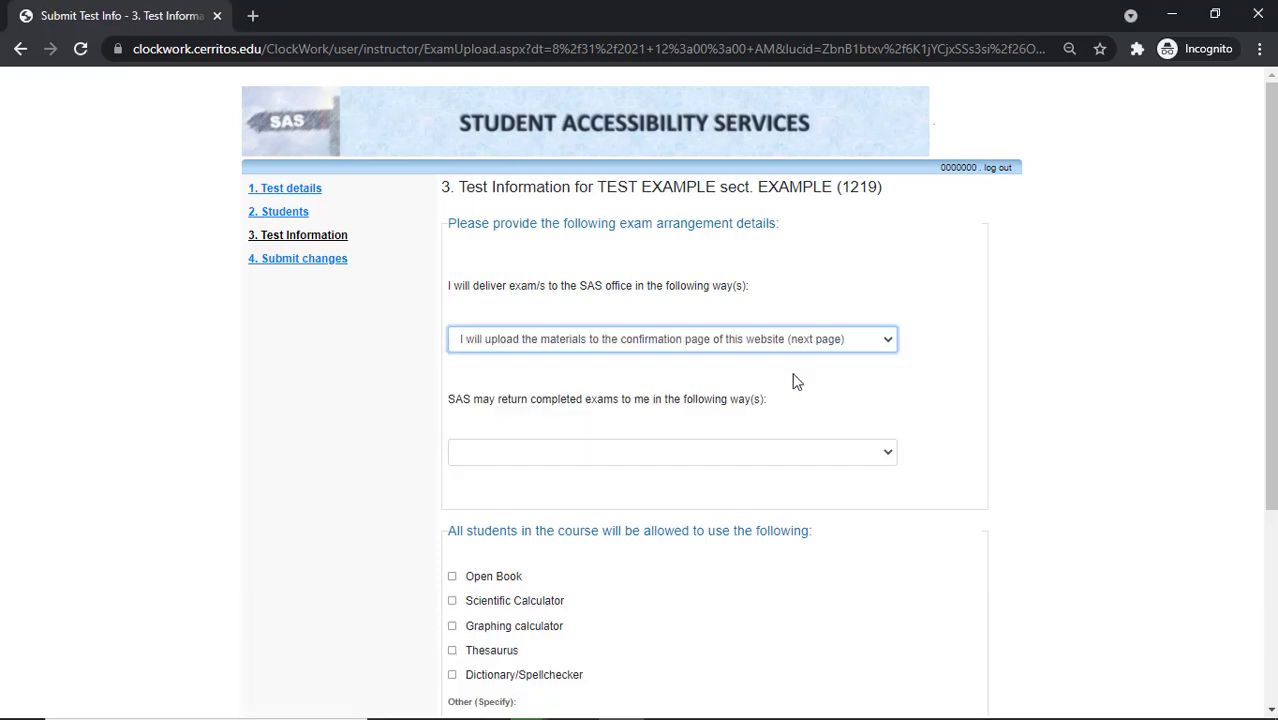
pyautogui.click(612, 465)
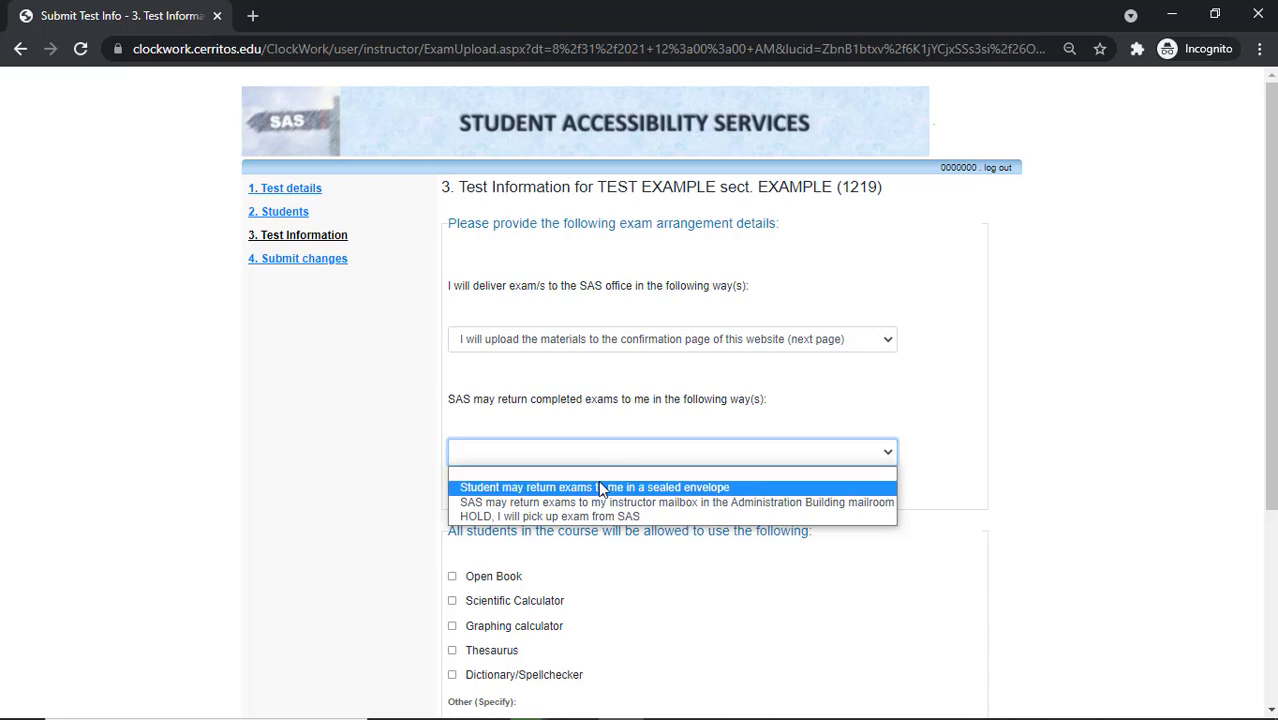
pyautogui.click(597, 487)
pyautogui.scroll(-1, 599, 488)
pyautogui.click(452, 482)
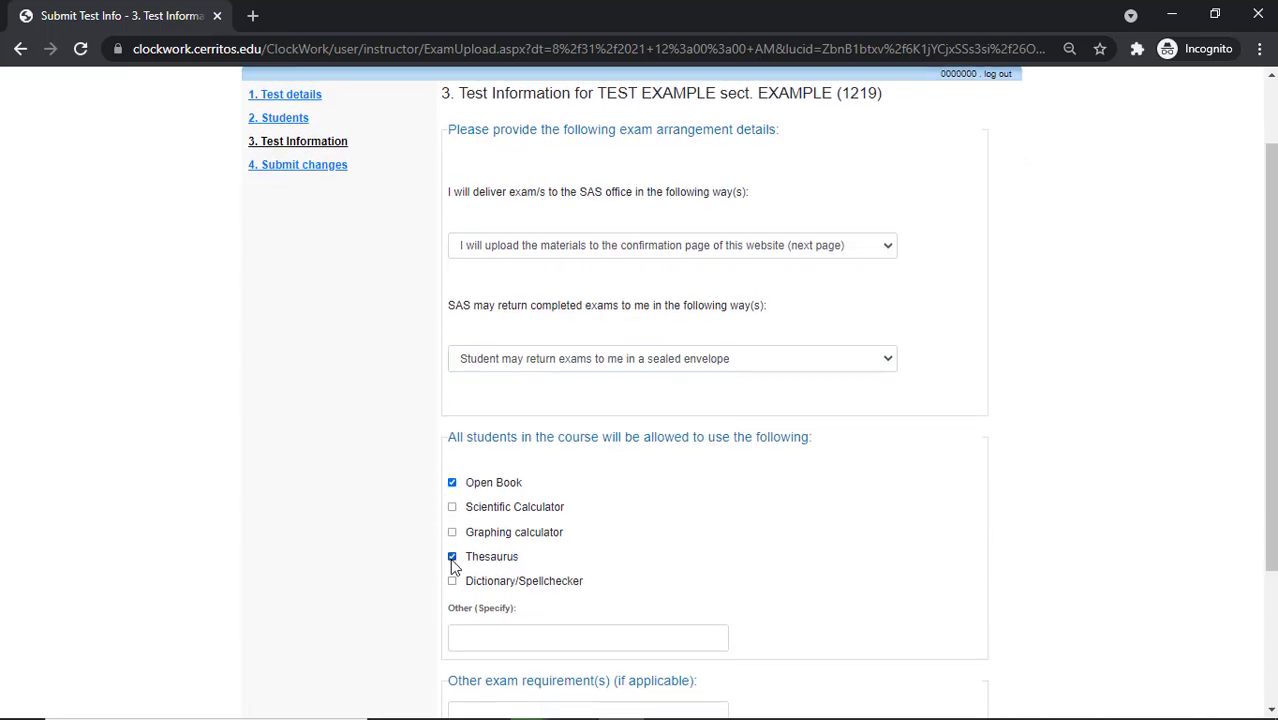
pyautogui.click(452, 557)
pyautogui.scroll(-2, 451, 564)
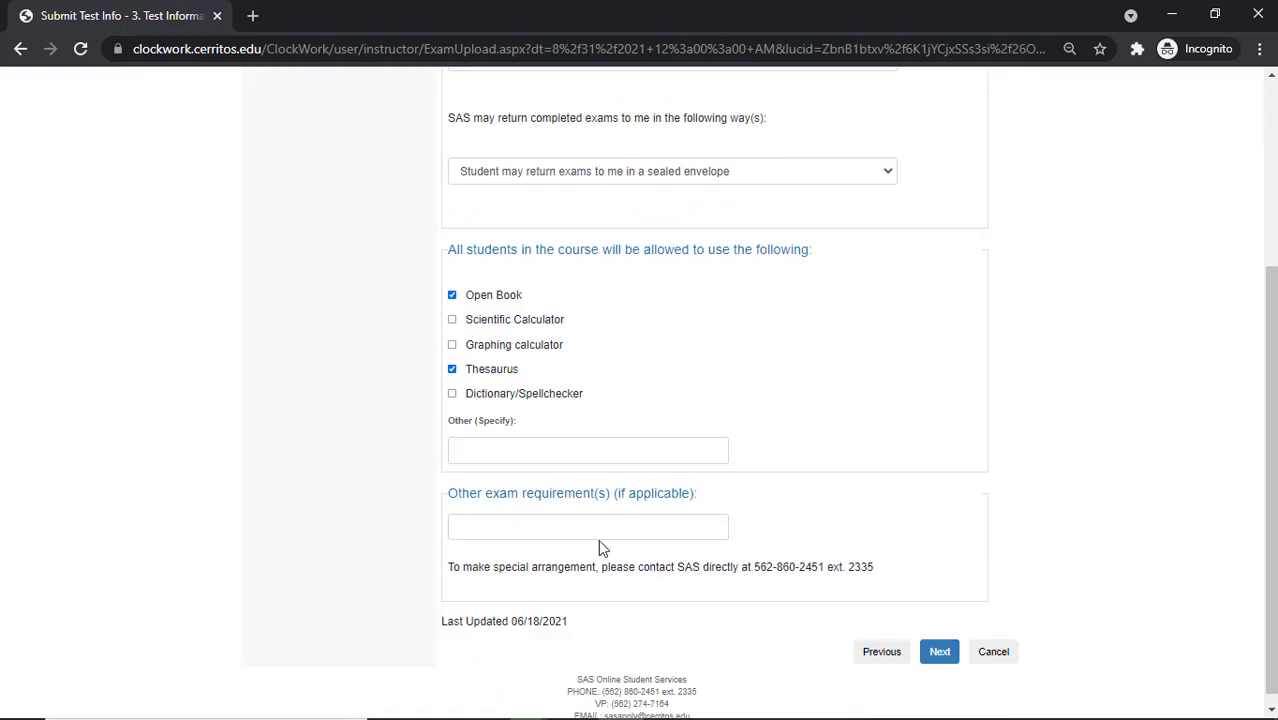
pyautogui.click(944, 662)
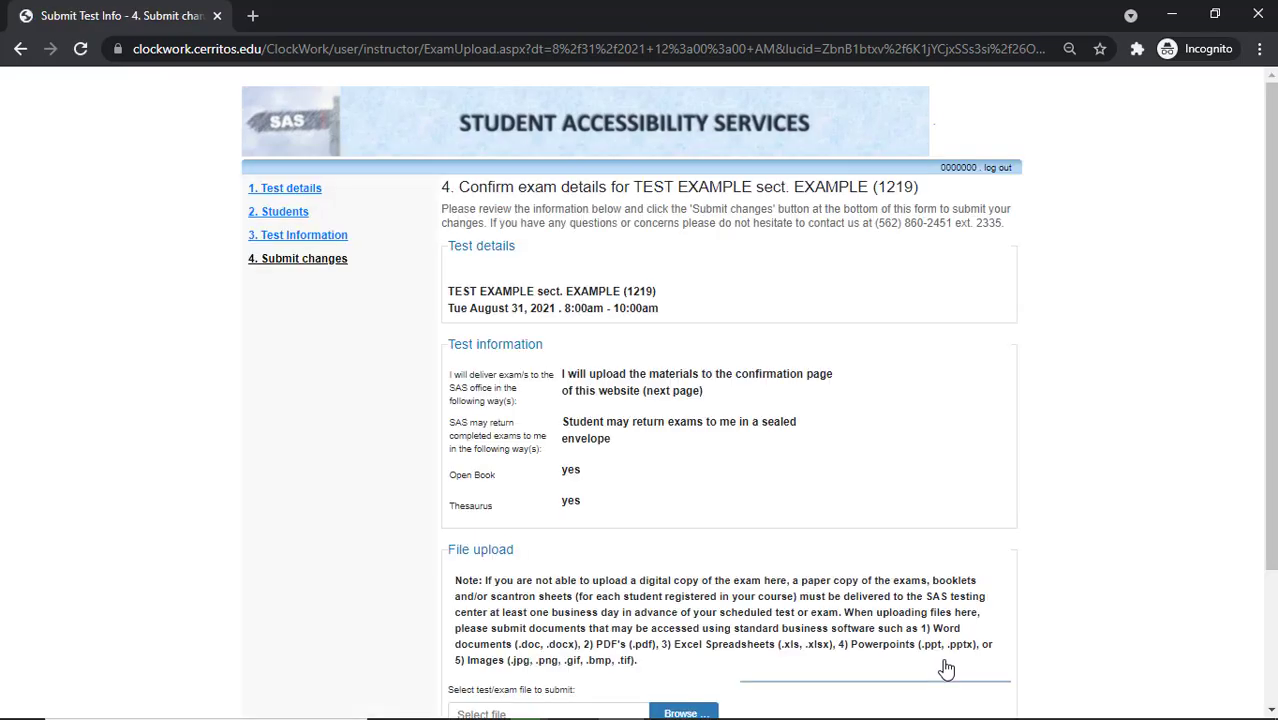
# Zoom out the confirmation page and bring up the file picker under File upload
pyautogui.hotkey('ctrl', '-')
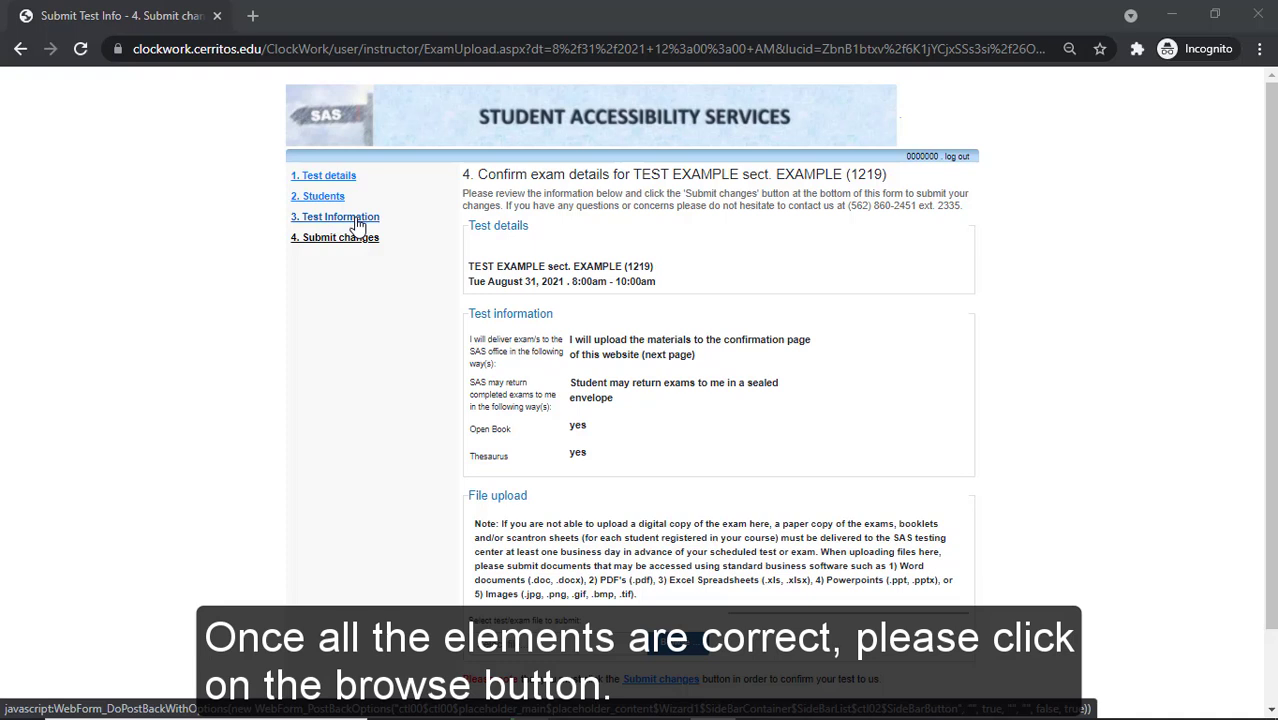
pyautogui.click(670, 650)
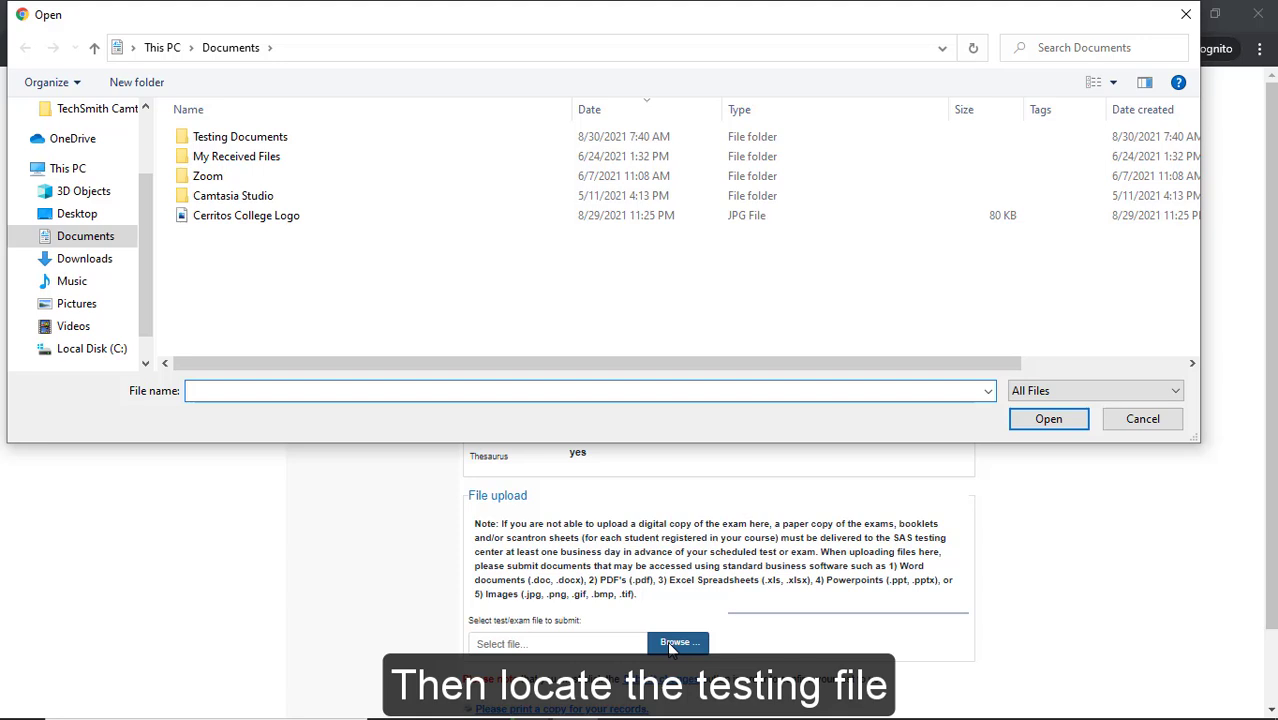
# Open Testing Documents and pick 'A&P 150 - Test 1 Fall 2021' as the upload file
pyautogui.doubleClick(247, 136)
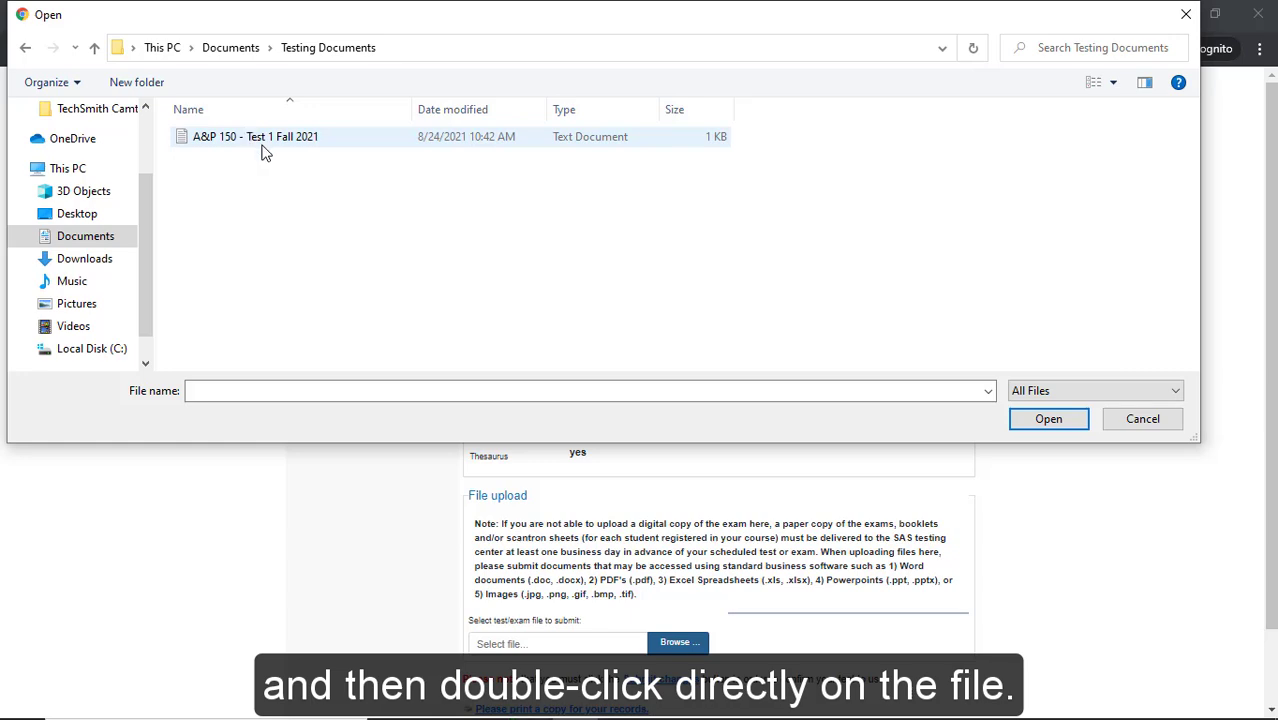
pyautogui.doubleClick(263, 145)
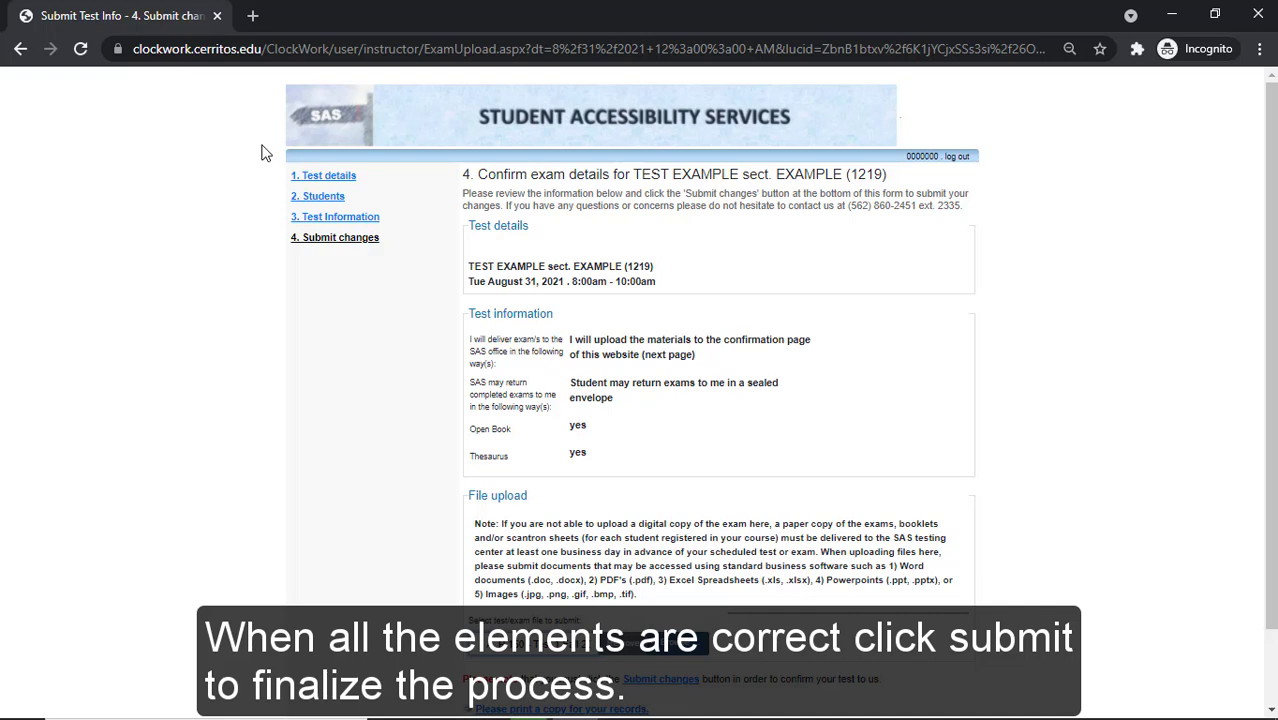
# Submit the 8/31/2021 final exam booking with its uploaded test file, then return to the test listing
pyautogui.scroll(-1, 868, 334)
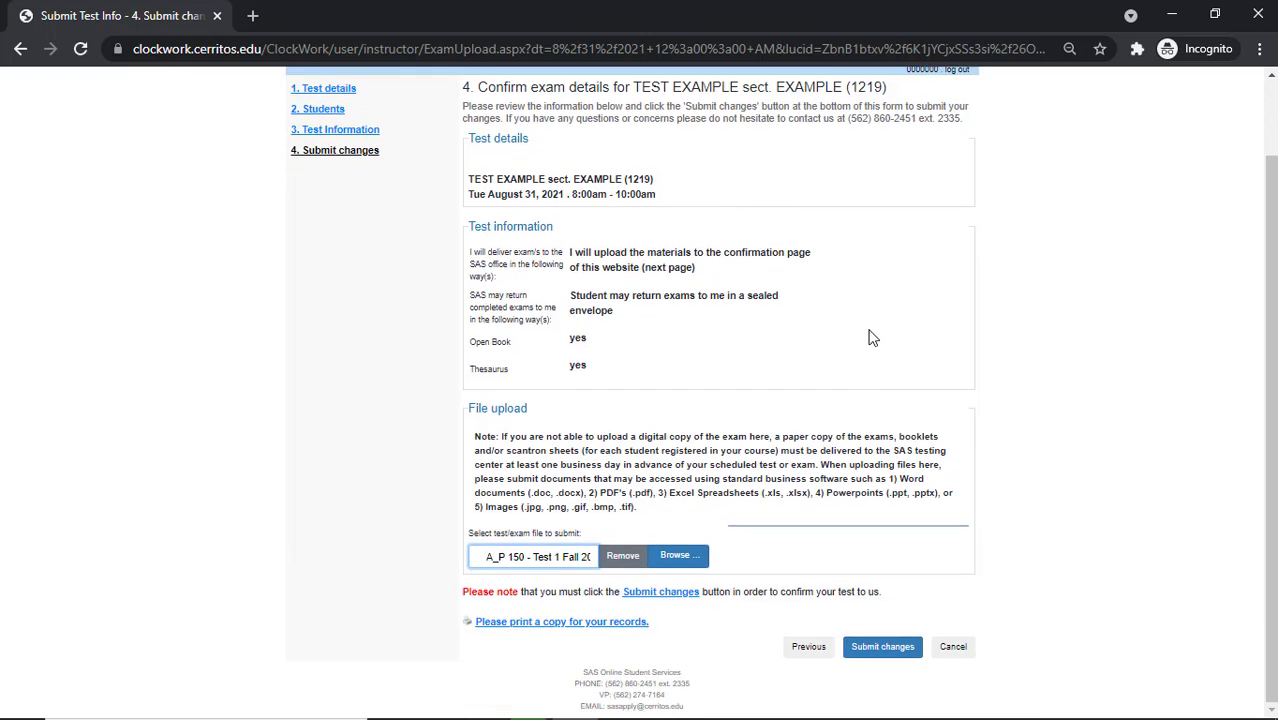
pyautogui.click(883, 650)
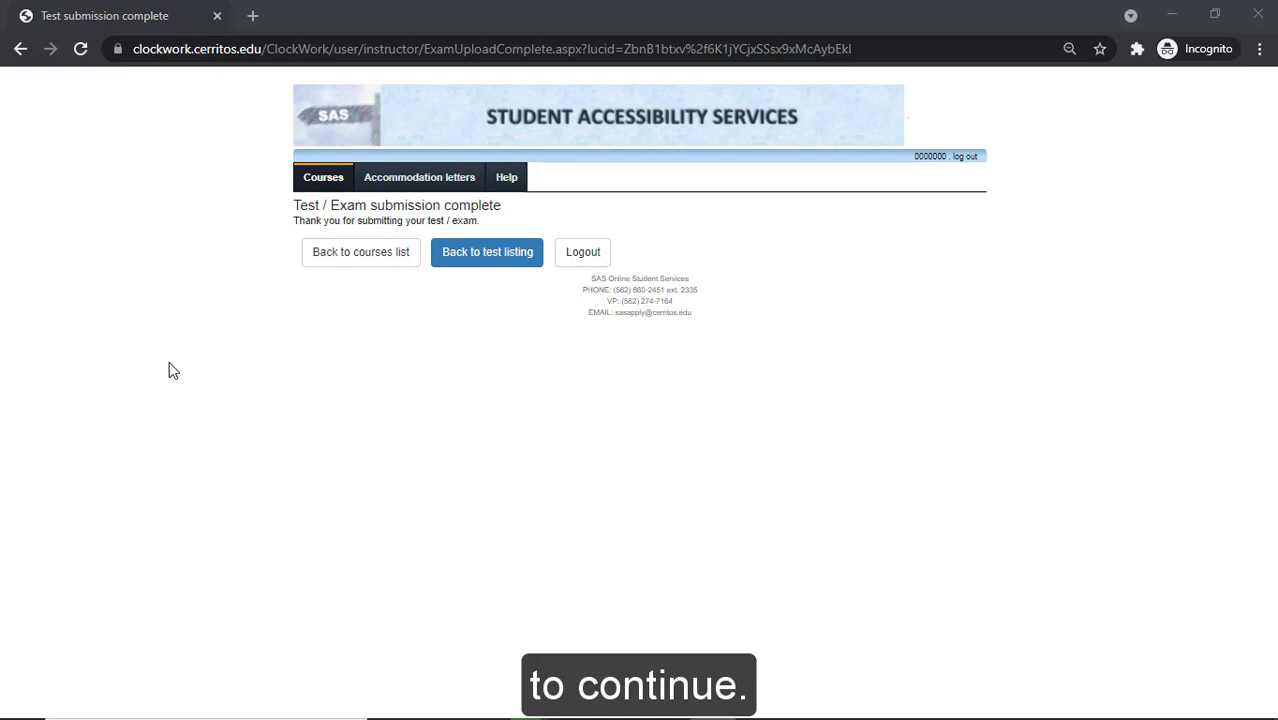
pyautogui.click(476, 256)
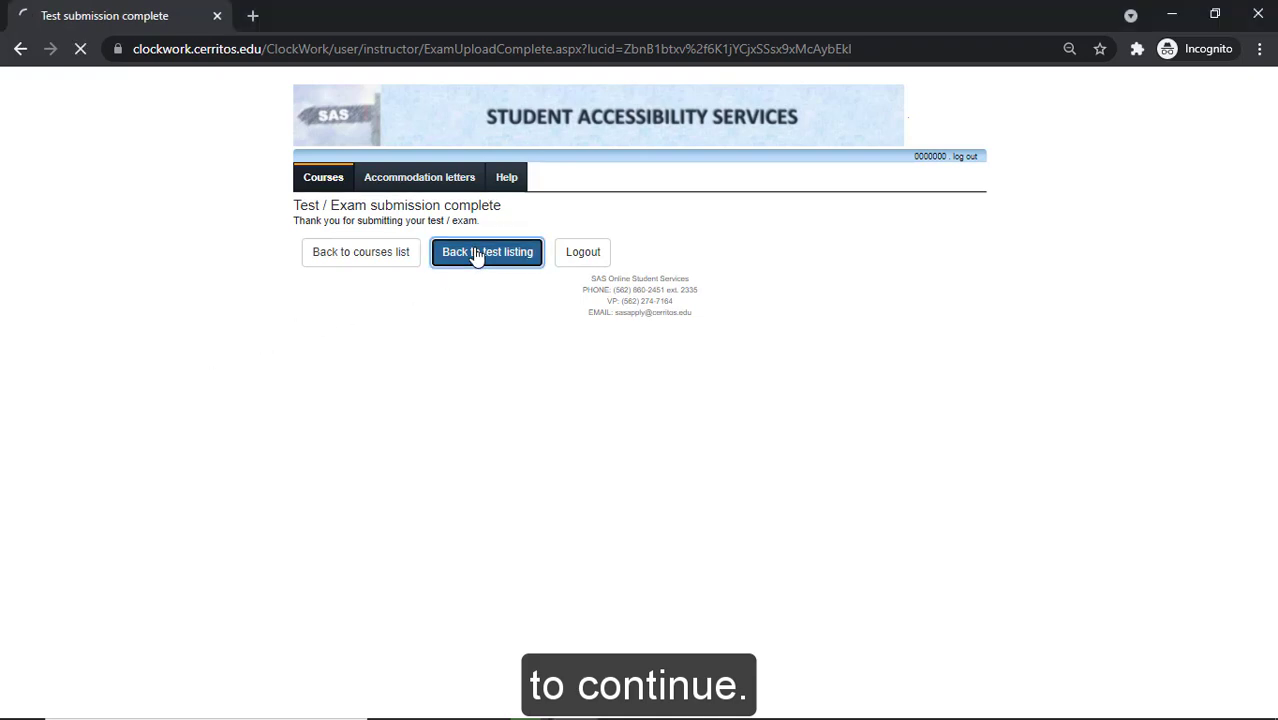